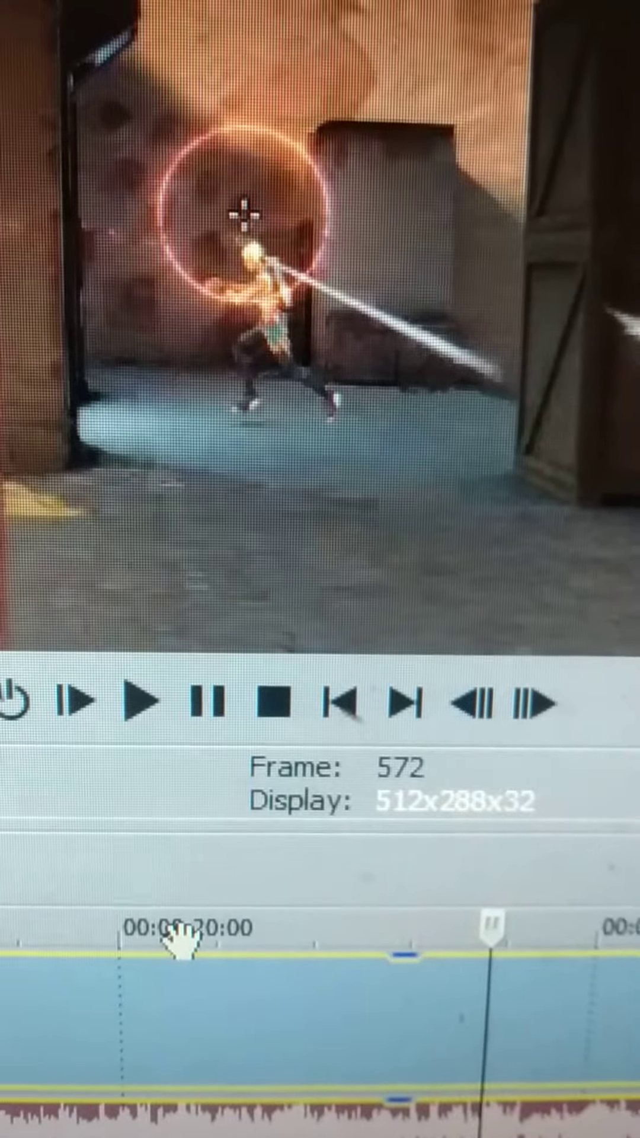
# Step: Step back one frame, then forward three frames past the tracer beam hitting the enemy
pyautogui.press('Left')
pyautogui.press('Left')
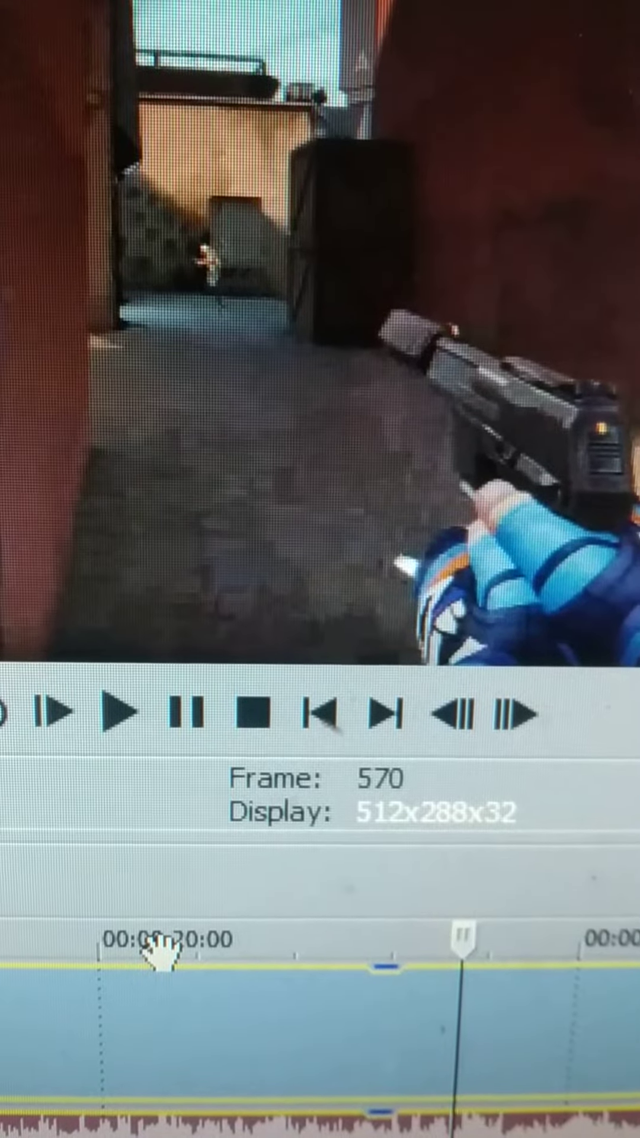
pyautogui.press('Right')
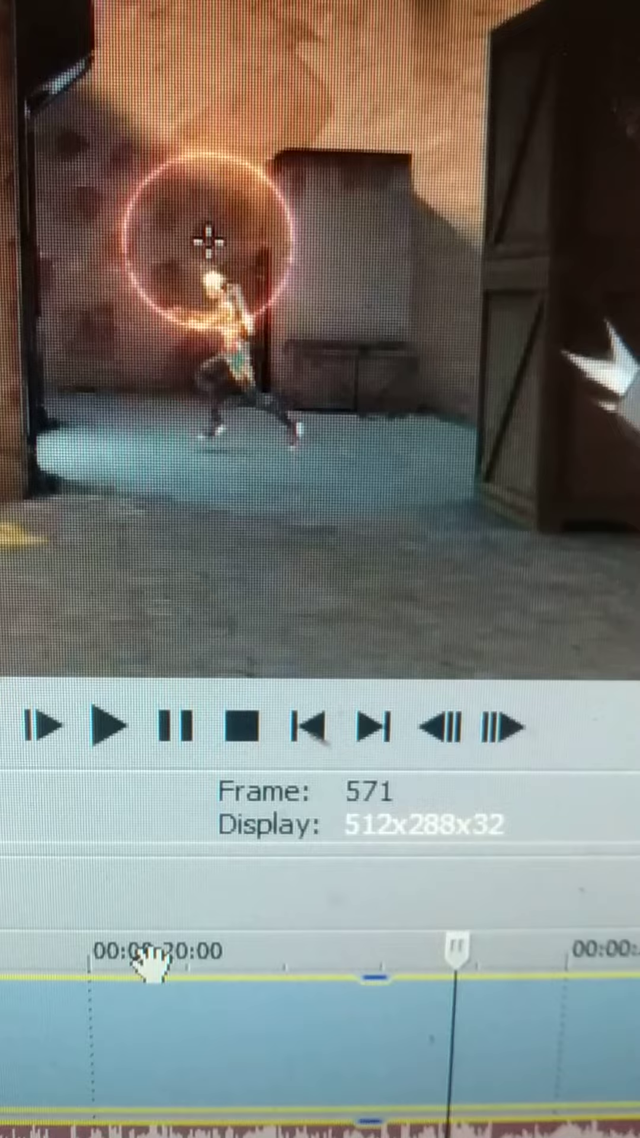
pyautogui.press('Right')
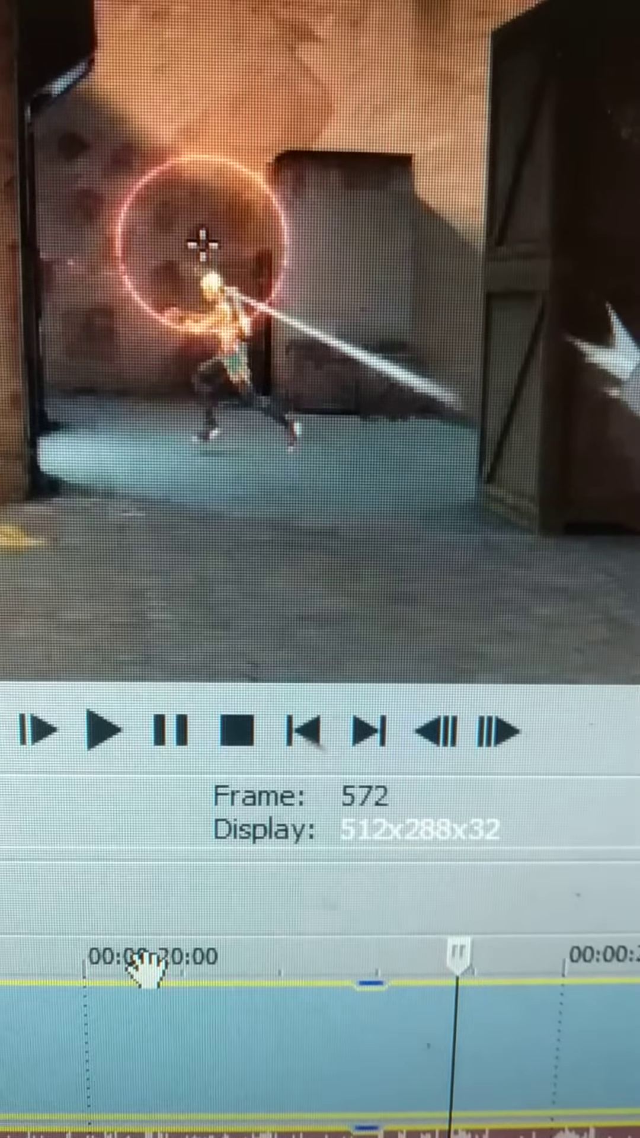
pyautogui.press('Right')
# Step: Advance the preview four frames toward frame 579
pyautogui.press('Right')
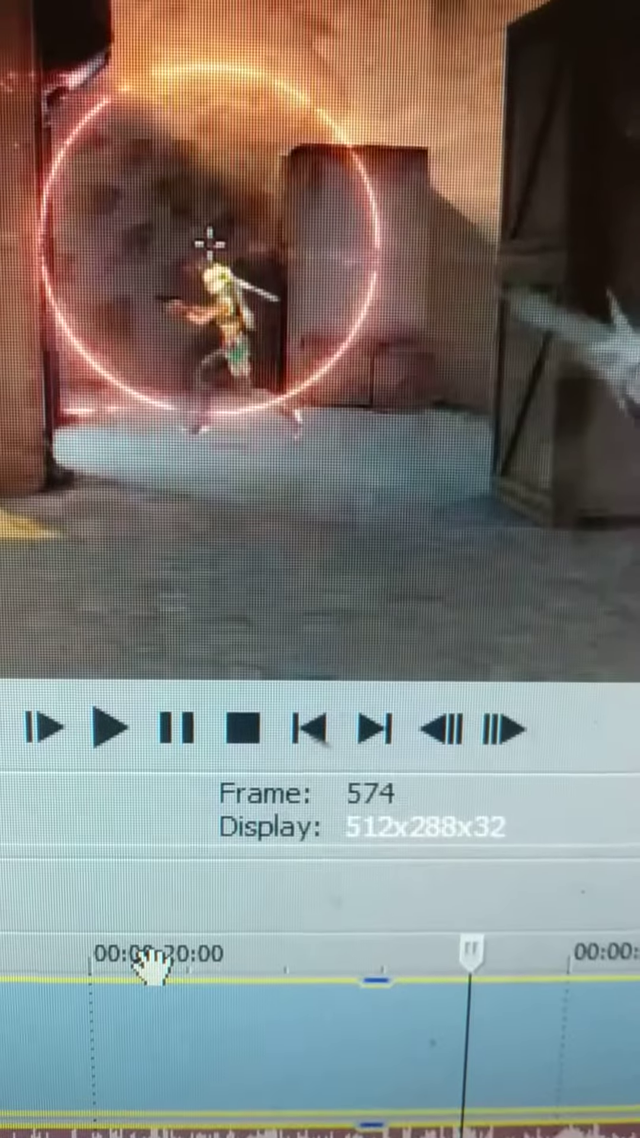
pyautogui.press('Right')
pyautogui.press('Right')
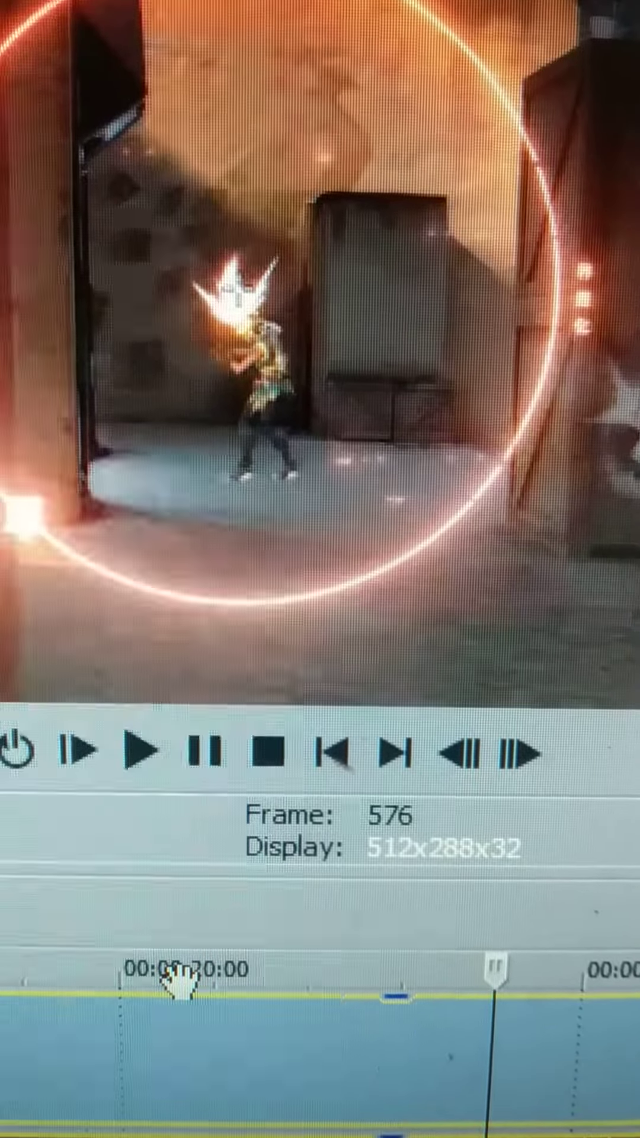
pyautogui.press('Right')
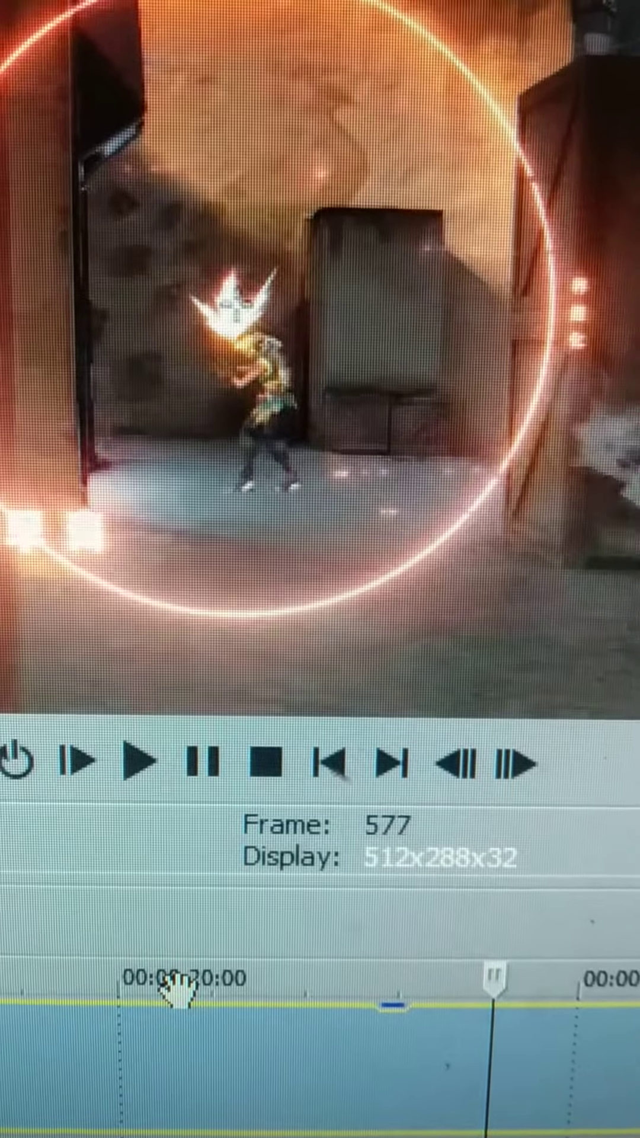
pyautogui.press('Right')
pyautogui.press('Right')
pyautogui.press('Right')
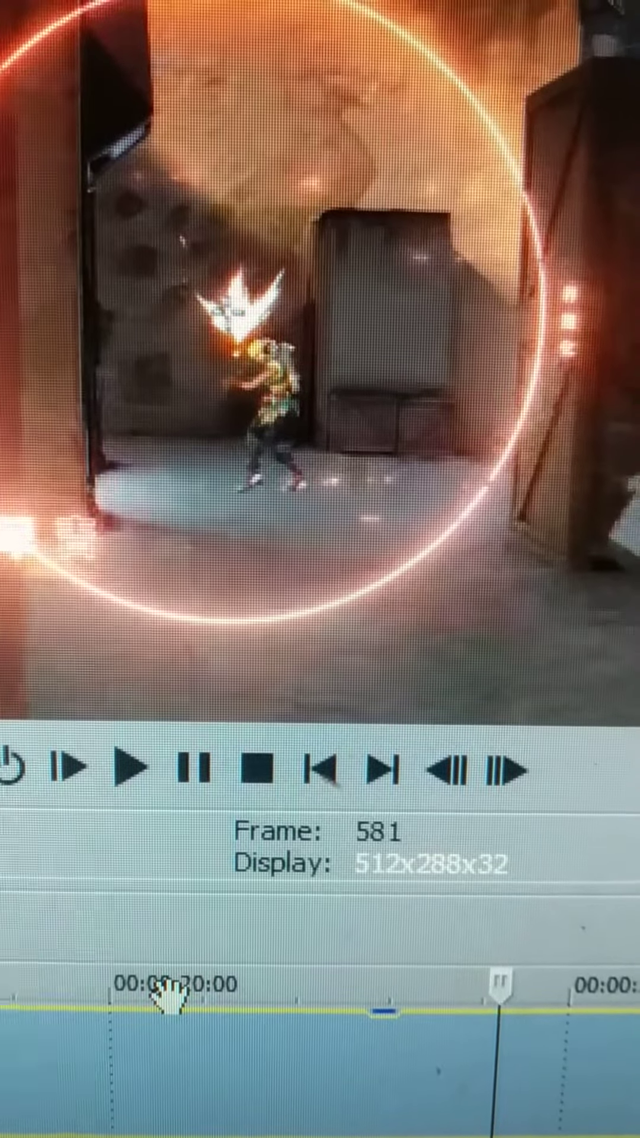
pyautogui.press('Right')
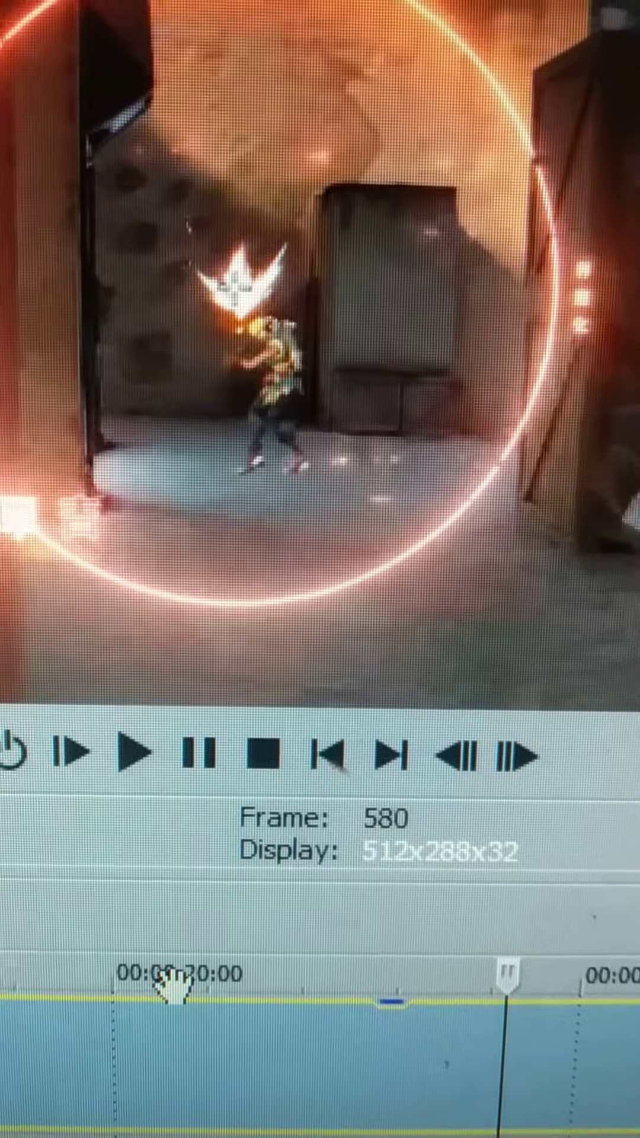
# Step: Step the preview back two frames
pyautogui.press('Left')
pyautogui.press('Left')
pyautogui.press('Left')
pyautogui.press('Left')
pyautogui.press('Left')
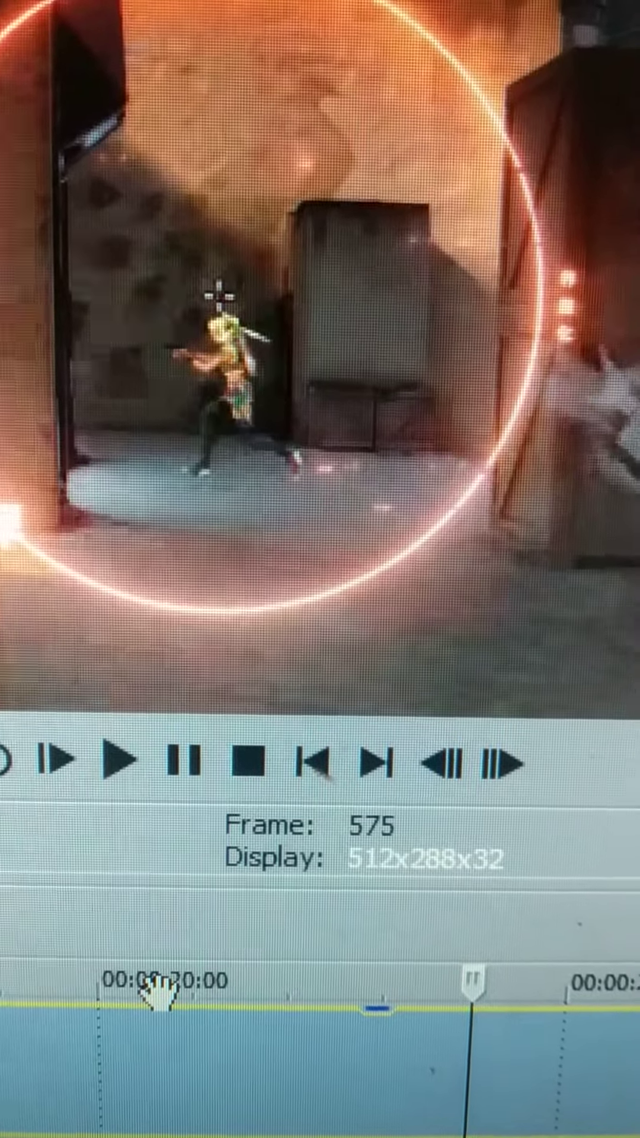
pyautogui.press('Left')
pyautogui.press('Left')
pyautogui.press('Left')
pyautogui.press('Left')
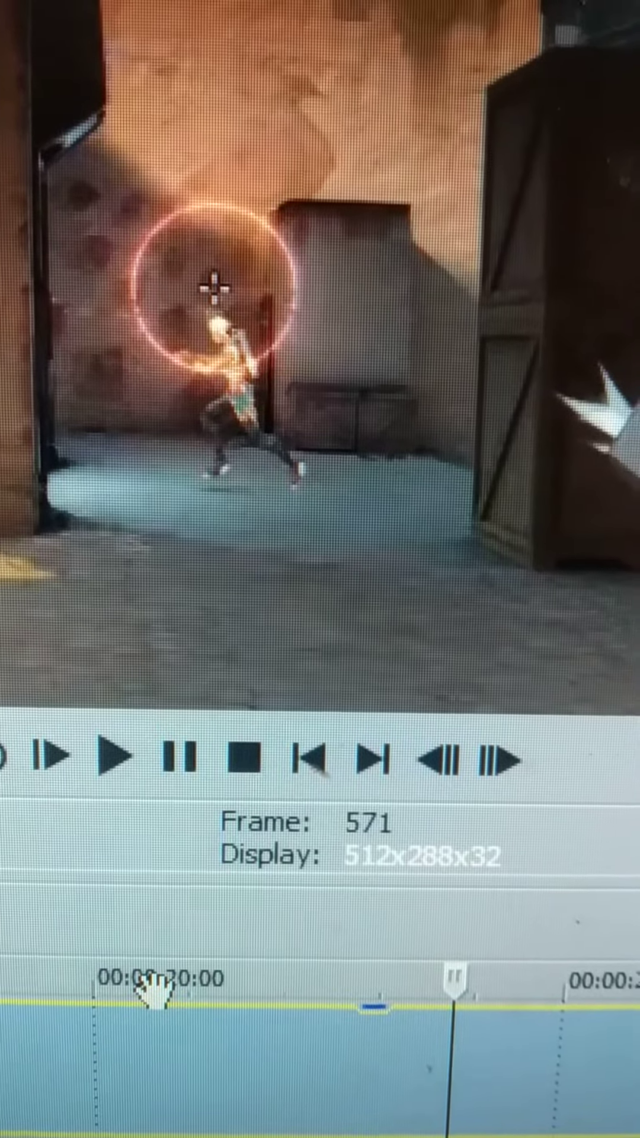
# Step: Nudge forward one frame, then rewind three frames toward the tracer-beam frame 572
pyautogui.press('Right')
pyautogui.press('Right')
pyautogui.press('Right')
pyautogui.press('Right')
pyautogui.press('Right')
pyautogui.press('Right')
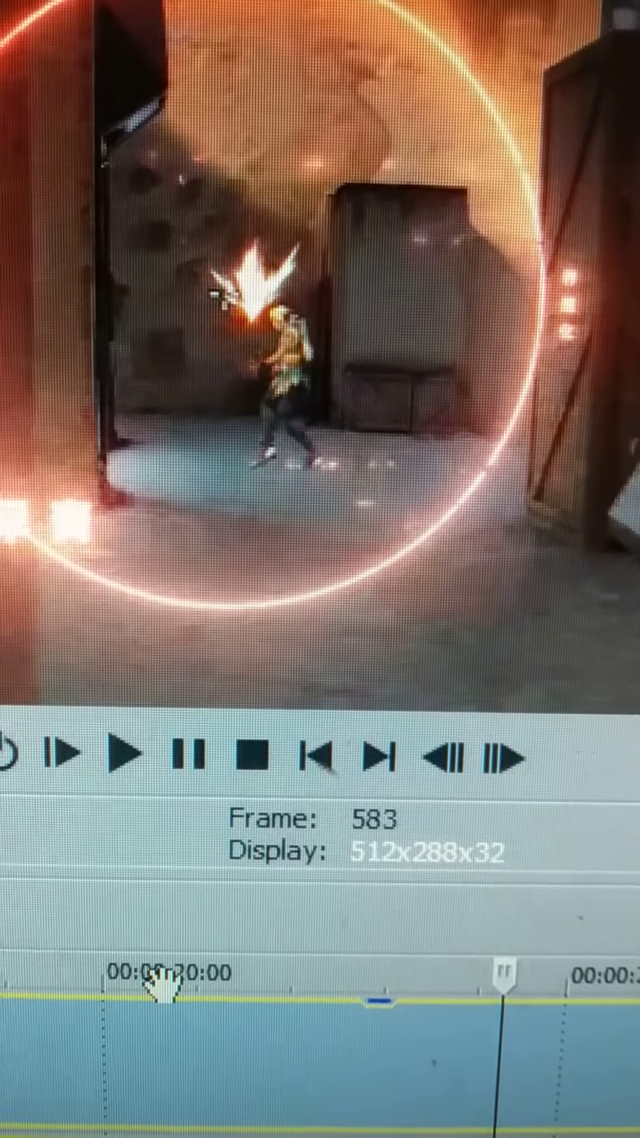
pyautogui.press('Left')
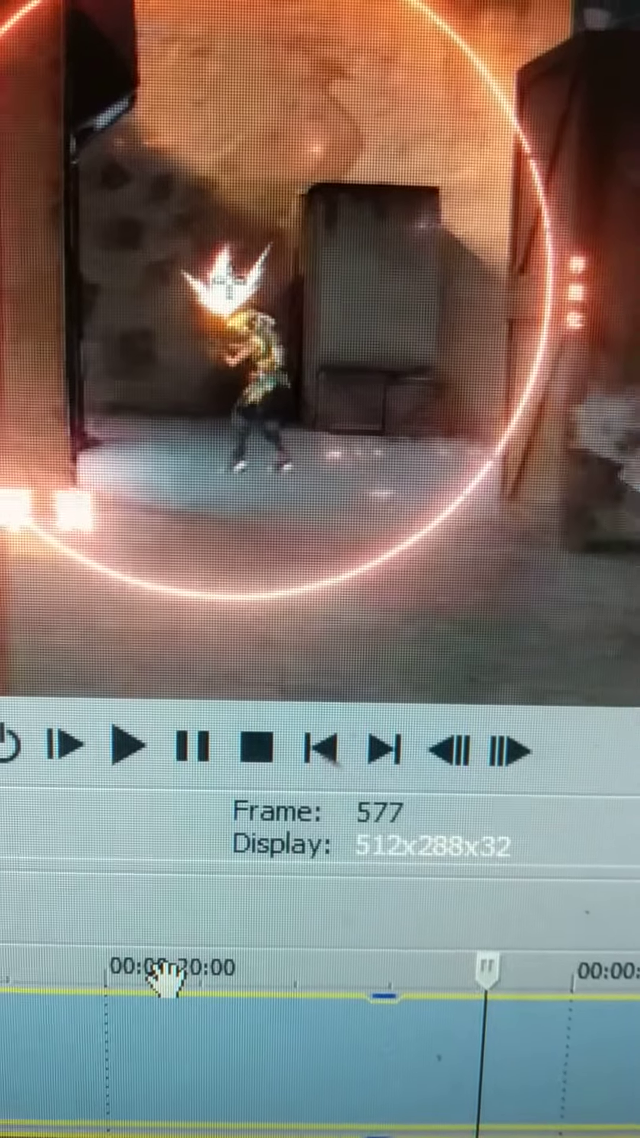
pyautogui.press('Left')
pyautogui.press('Left')
pyautogui.press('Left')
pyautogui.press('Left')
pyautogui.press('Left')
pyautogui.press('Left')
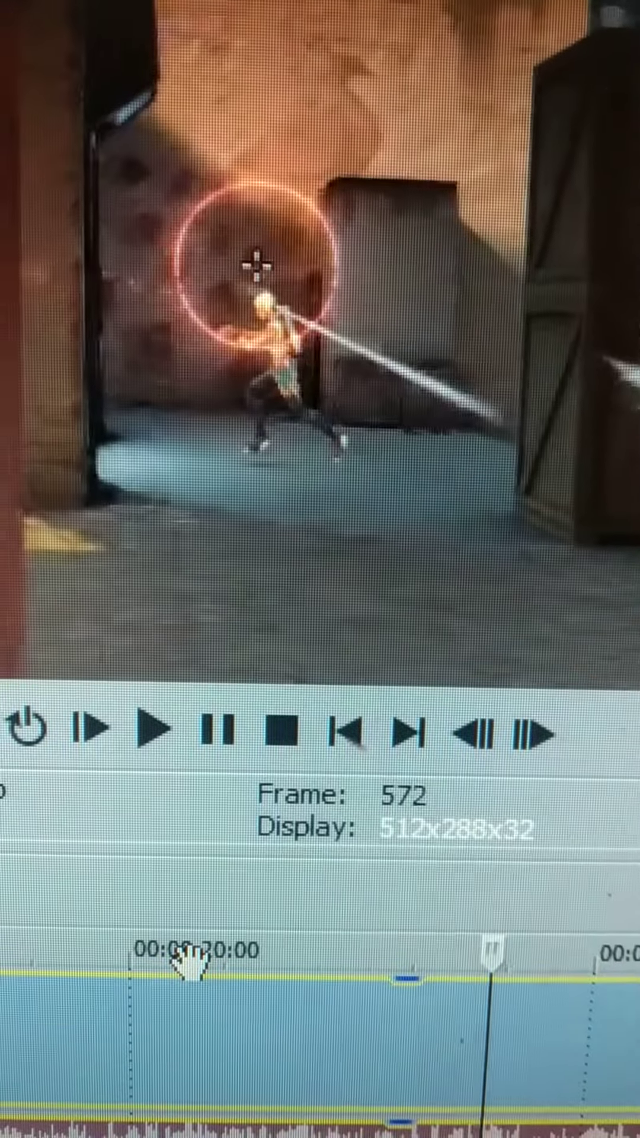
pyautogui.press('Left')
pyautogui.press('Left')
# Step: Step forward four frames to rest on frame 577
pyautogui.press('Right')
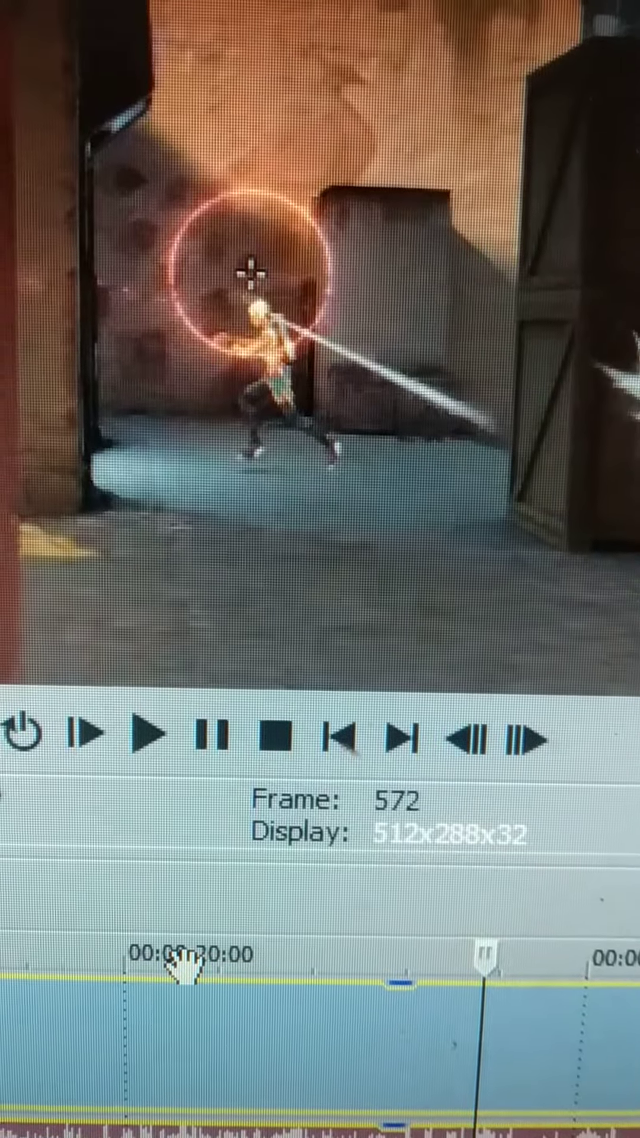
pyautogui.press('Right')
pyautogui.press('Right')
pyautogui.press('Right')
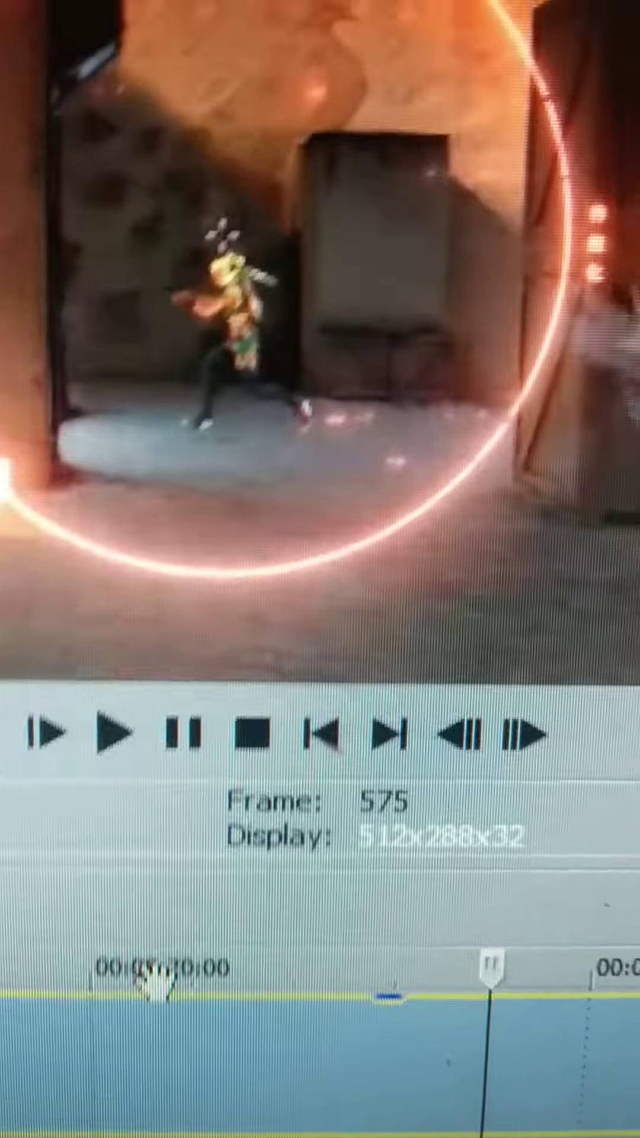
pyautogui.press('Right')
pyautogui.press('Right')
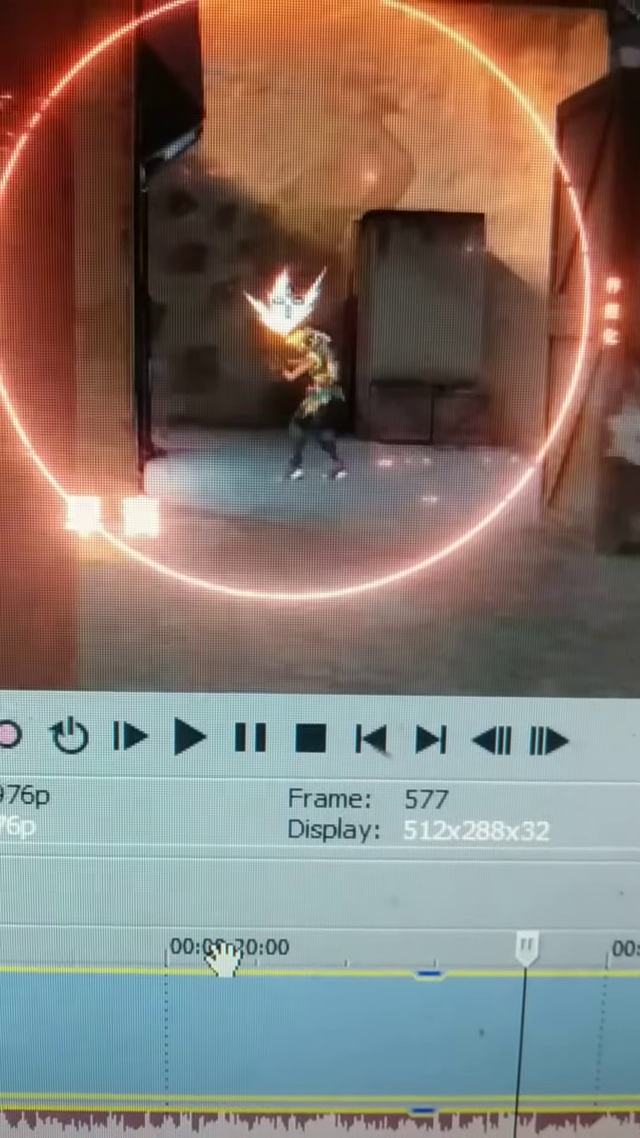
pyautogui.press('Right')
pyautogui.press('Right')
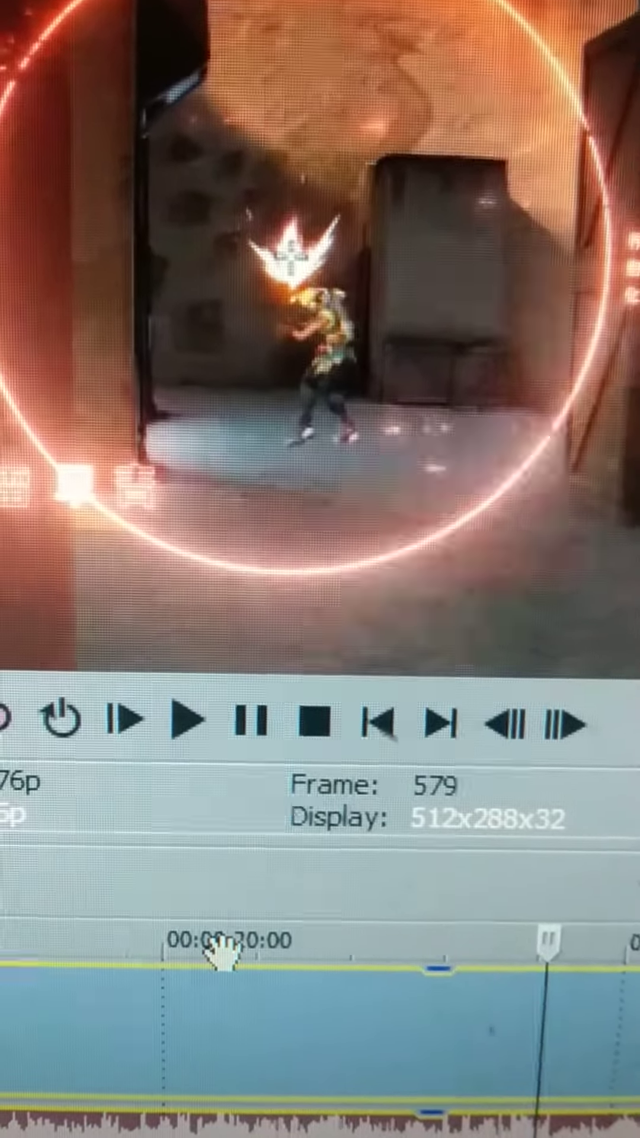